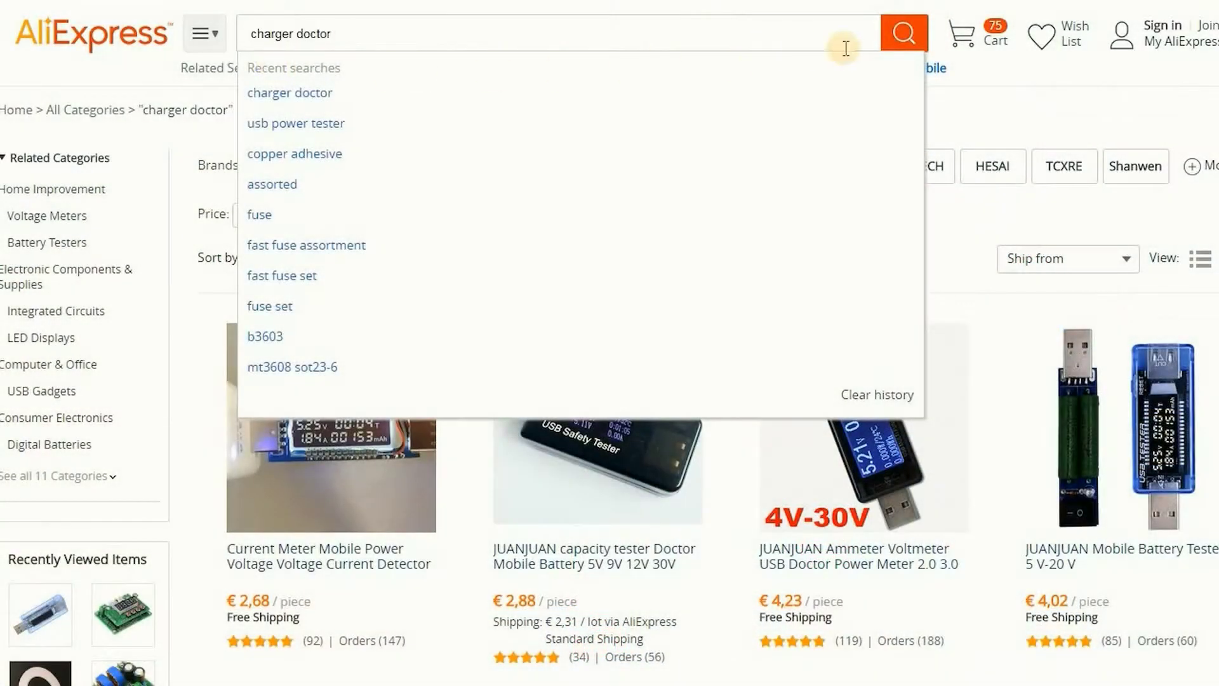
Search AliExpress for 'usb detector' and view the Keweisi USB detector results
{"action": "left_click", "coordinate": [905, 34]}
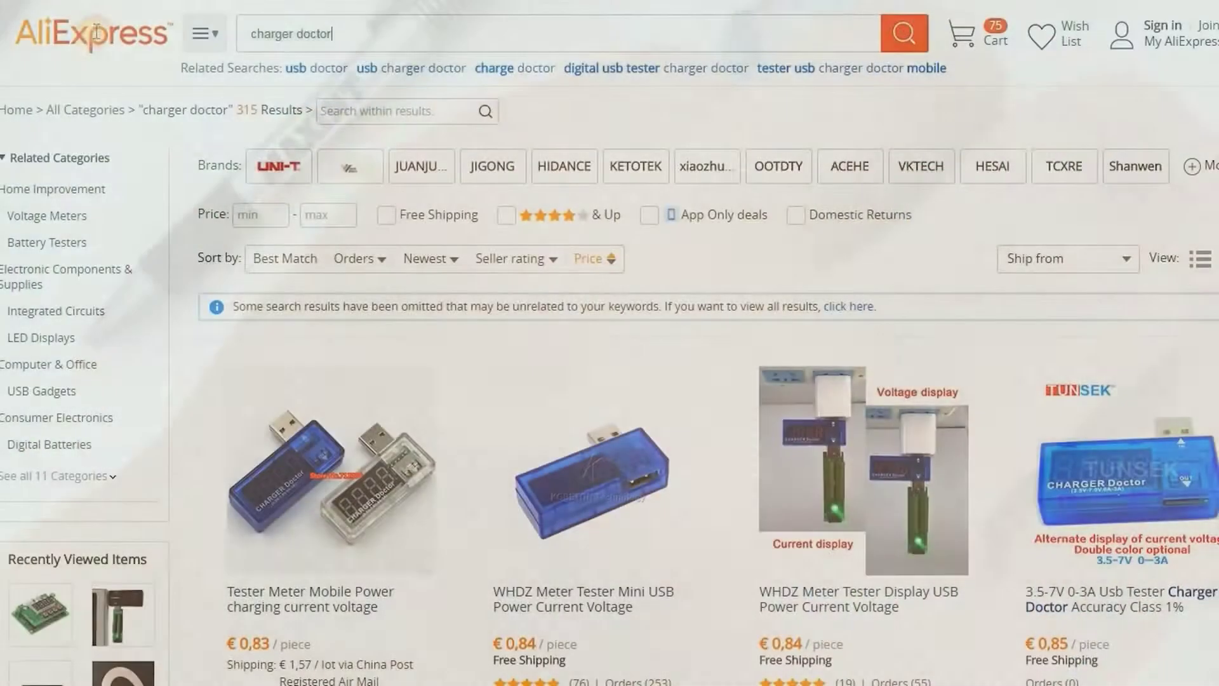
{"action": "type", "text": "usb detector"}
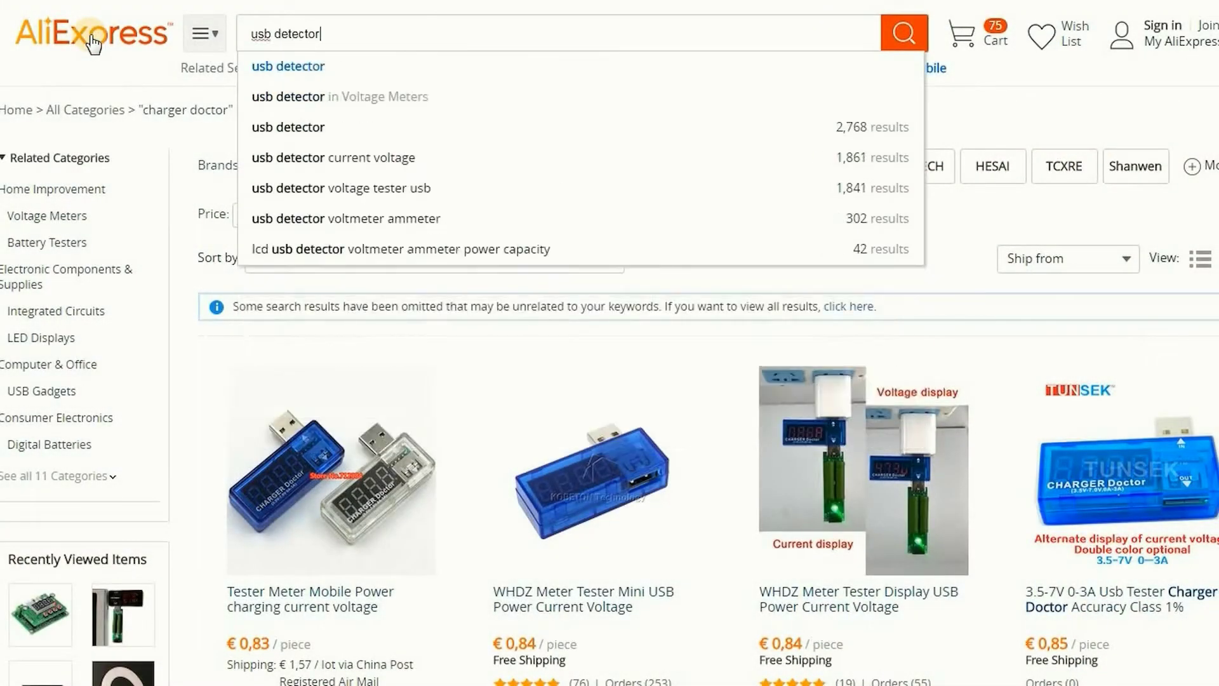
{"action": "key", "text": "Return"}
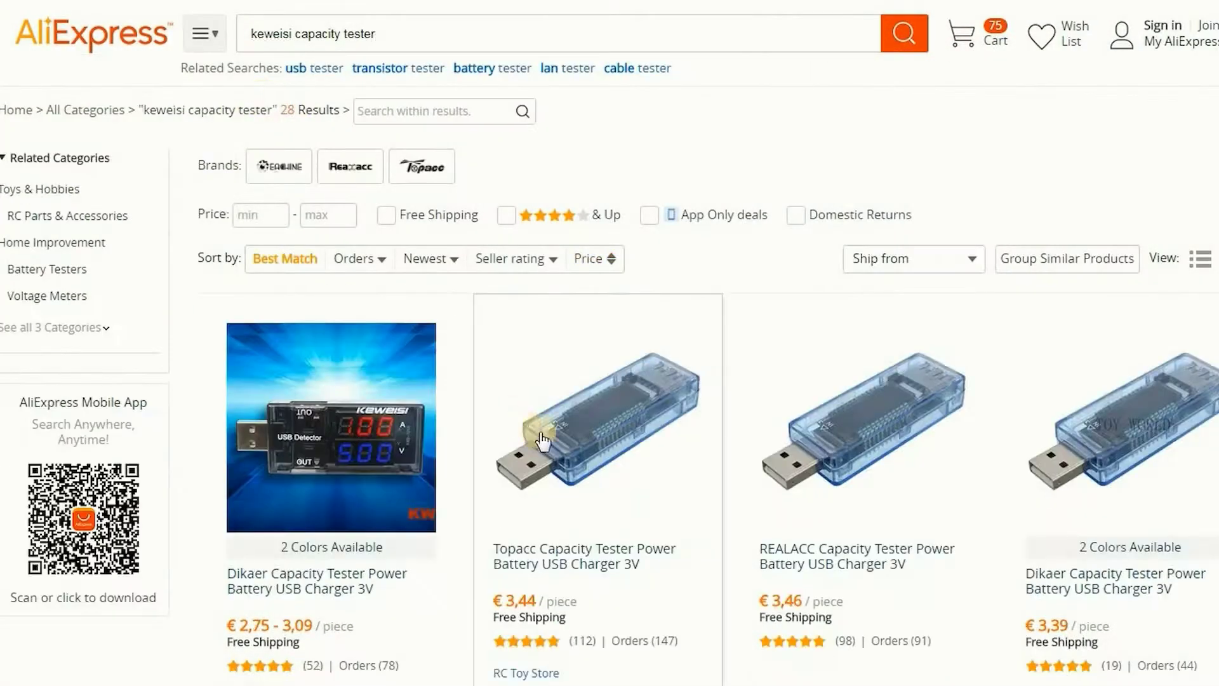
View the REALACC capacity tester's product page from the keweisi results
{"action": "left_click", "coordinate": [832, 455]}
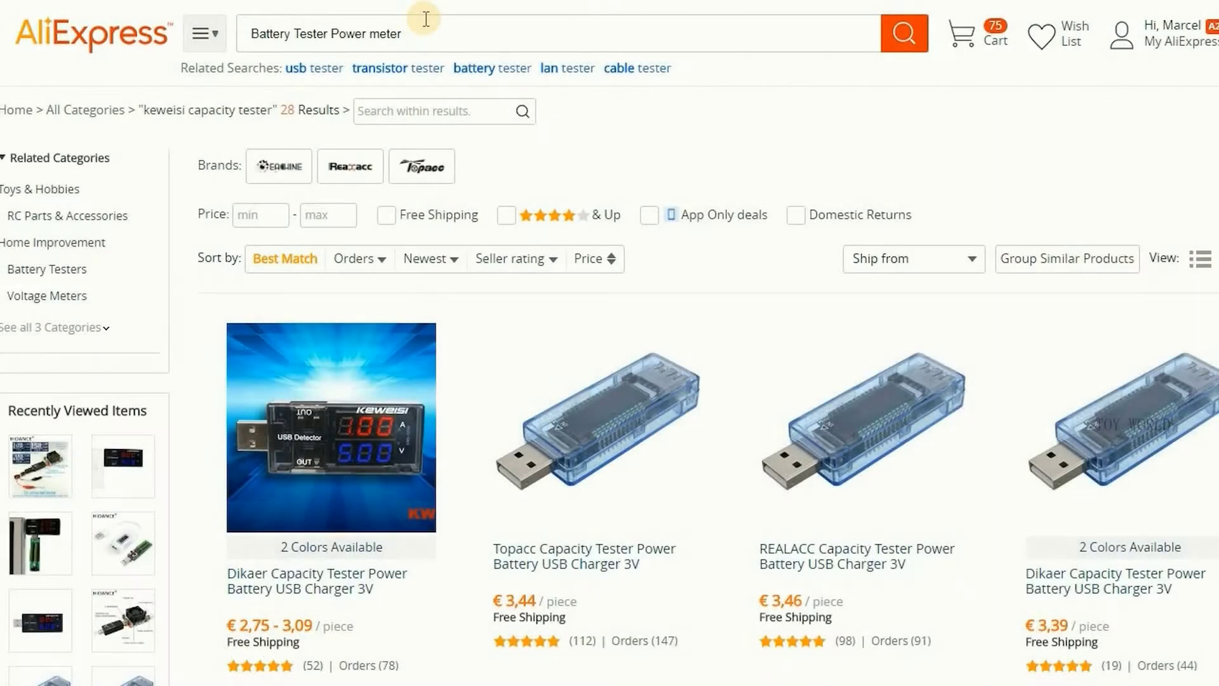
{"action": "scroll", "coordinate": [1034, 153], "scroll_direction": "down", "scroll_amount": 5}
{"action": "scroll", "coordinate": [1034, 153], "scroll_direction": "down", "scroll_amount": 1}
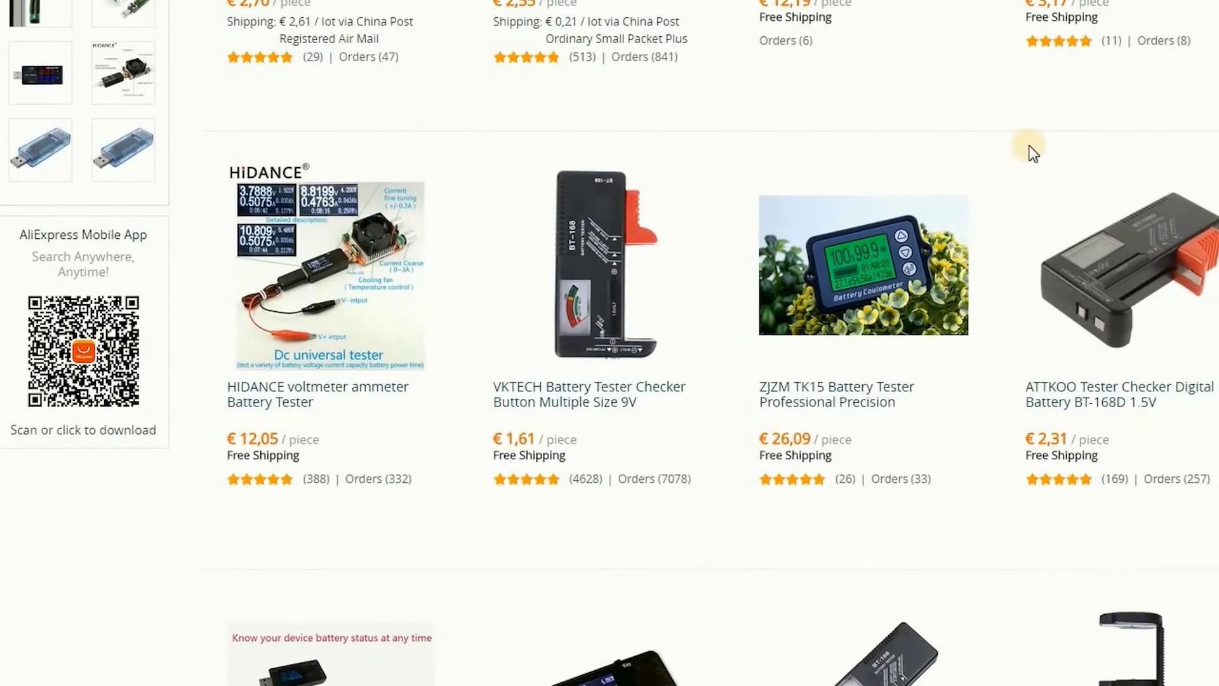
View the €12.05 HIDANCE voltmeter ammeter battery tester's product page
{"action": "left_click", "coordinate": [321, 269]}
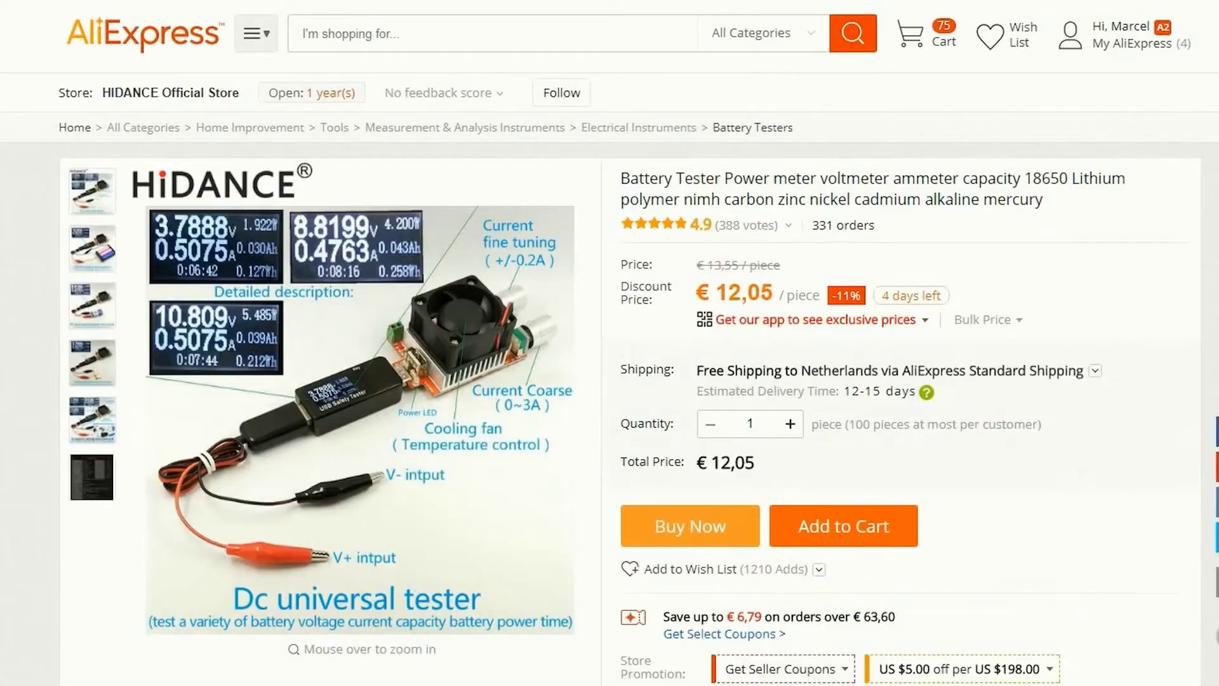
{"action": "scroll", "coordinate": [610, 381], "scroll_direction": "down", "scroll_amount": 5}
{"action": "scroll", "coordinate": [610, 381], "scroll_direction": "down", "scroll_amount": 8}
{"action": "scroll", "coordinate": [610, 381], "scroll_direction": "down", "scroll_amount": 3}
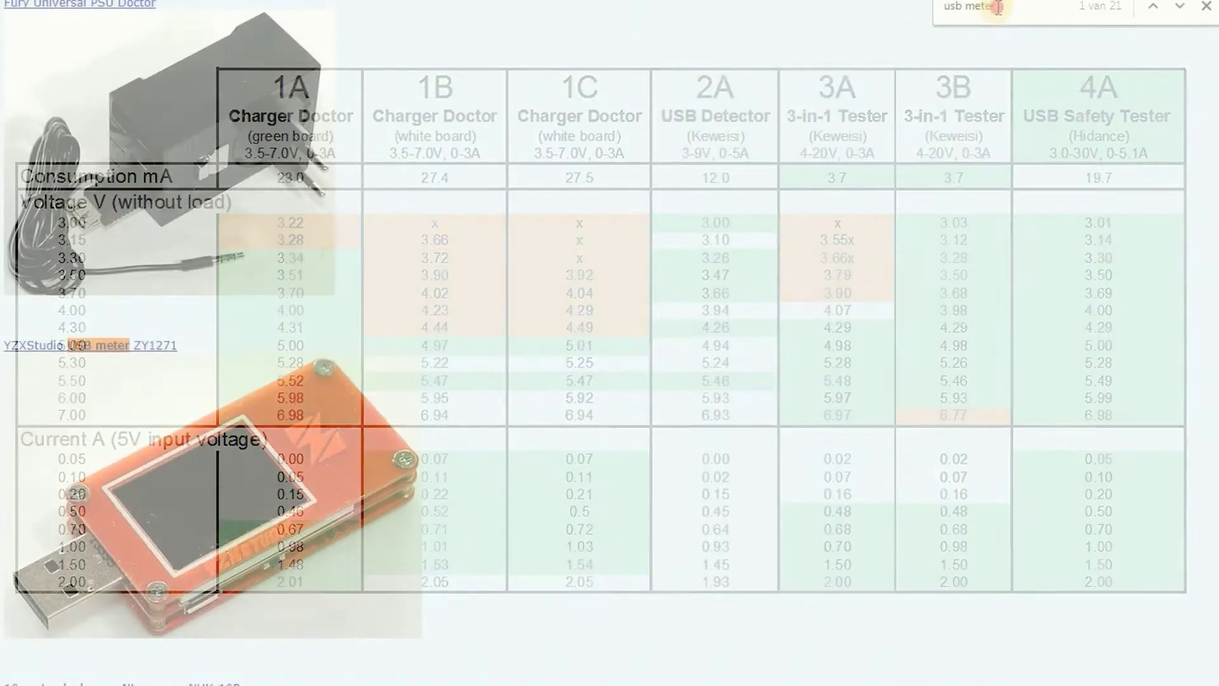
Jump ahead to 'usb meter' match 15 of 21, an Online Test meter
{"action": "key", "text": "Return"}
{"action": "key", "text": "Return"}
{"action": "key", "text": "Return"}
{"action": "key", "text": "Return"}
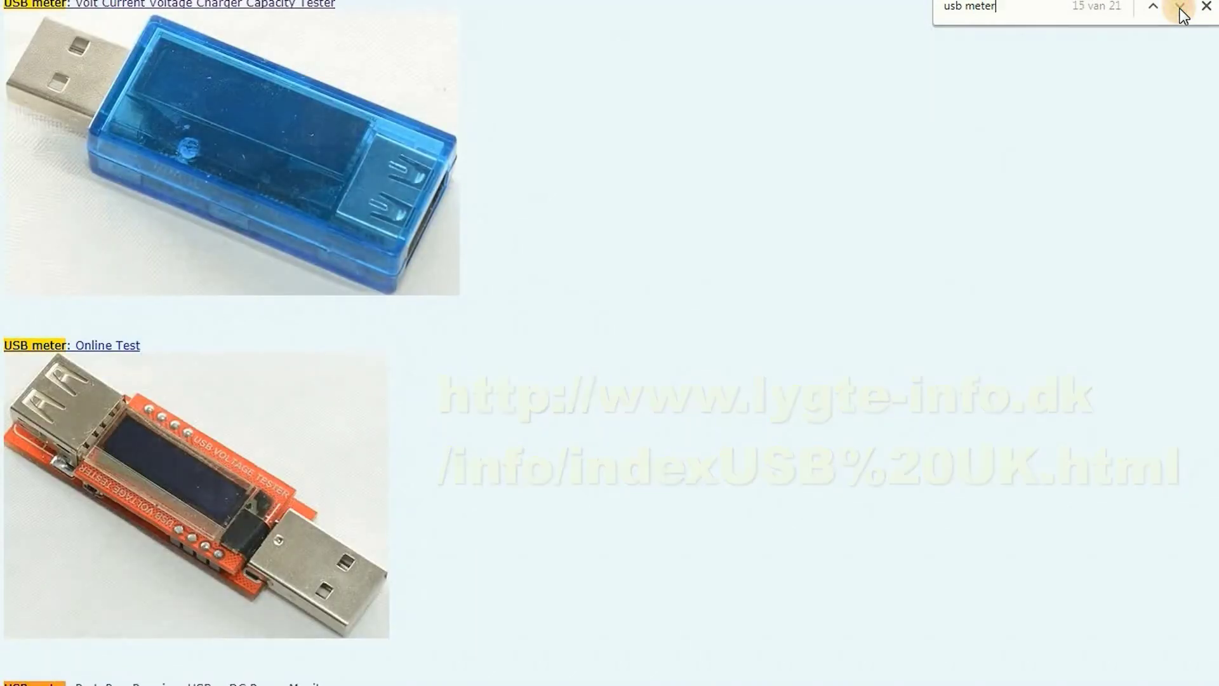
Advance the 'usb meter' search to match 20 of 21, the Charge Doctor meter
{"action": "left_click", "coordinate": [1184, 12]}
{"action": "left_click", "coordinate": [1184, 11]}
{"action": "left_click", "coordinate": [1184, 12]}
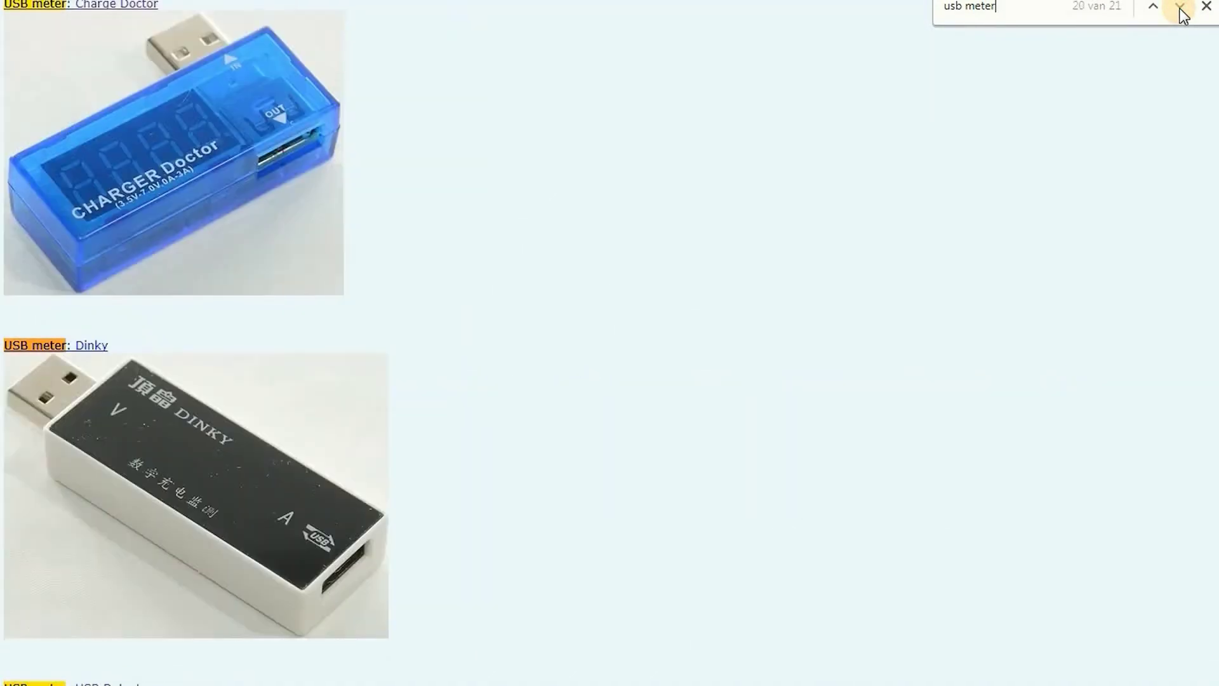
{"action": "left_click", "coordinate": [1184, 11]}
{"action": "left_click", "coordinate": [1184, 12]}
{"action": "left_click", "coordinate": [1184, 11]}
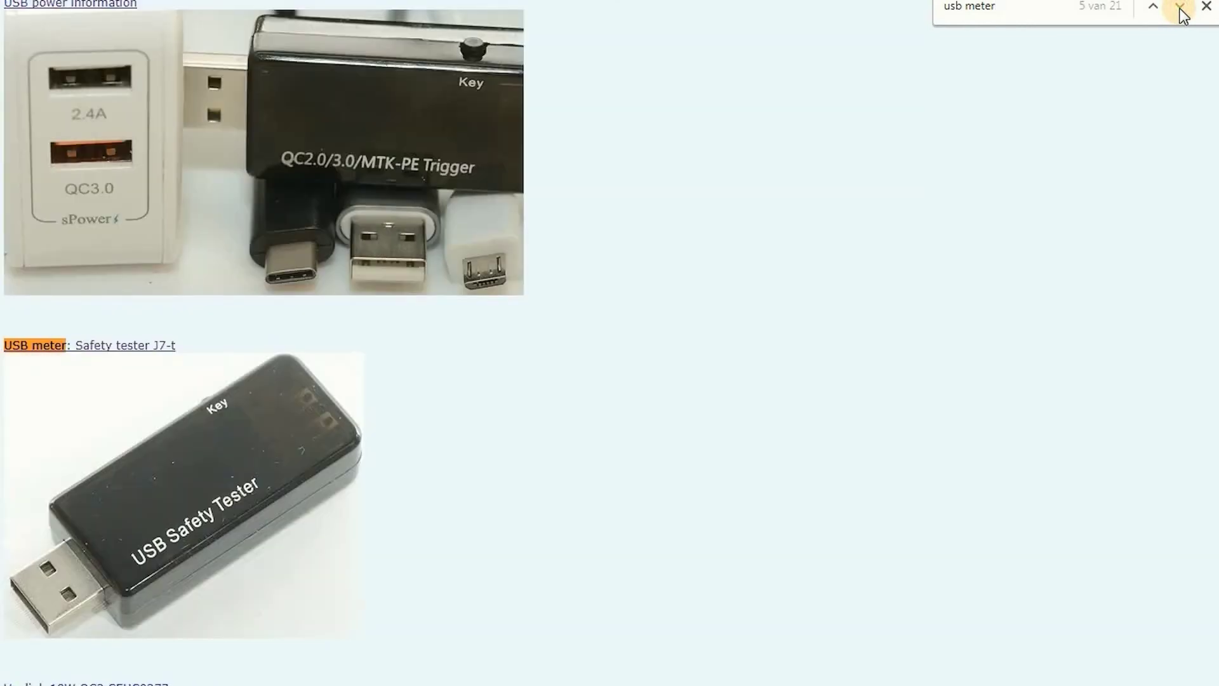